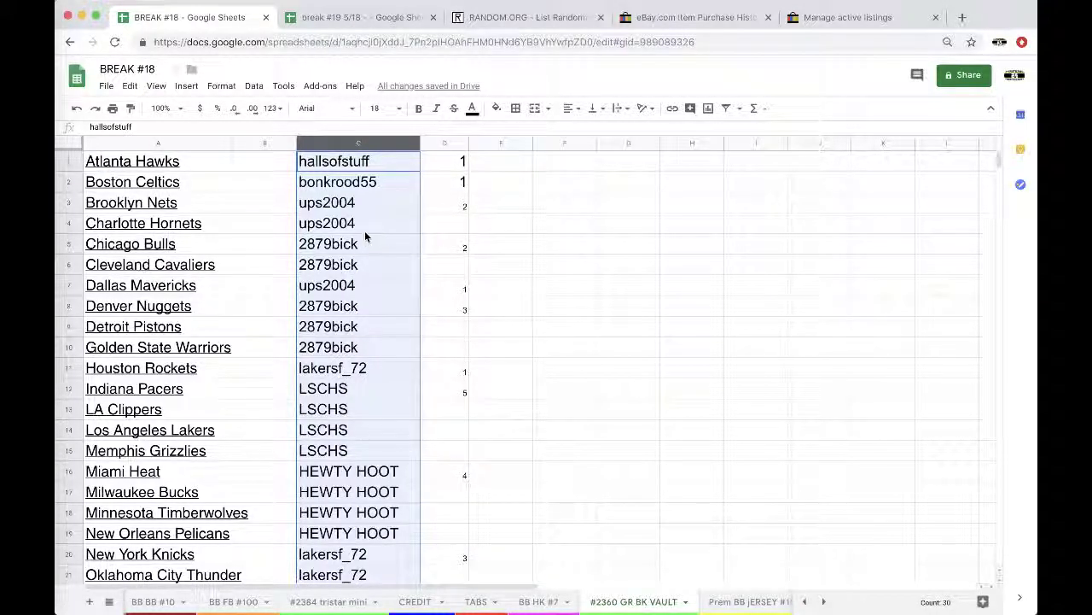
# - Select the whole buyer column in the break spreadsheet
pyautogui.click(362, 223)
pyautogui.scroll(-2, 361, 221)
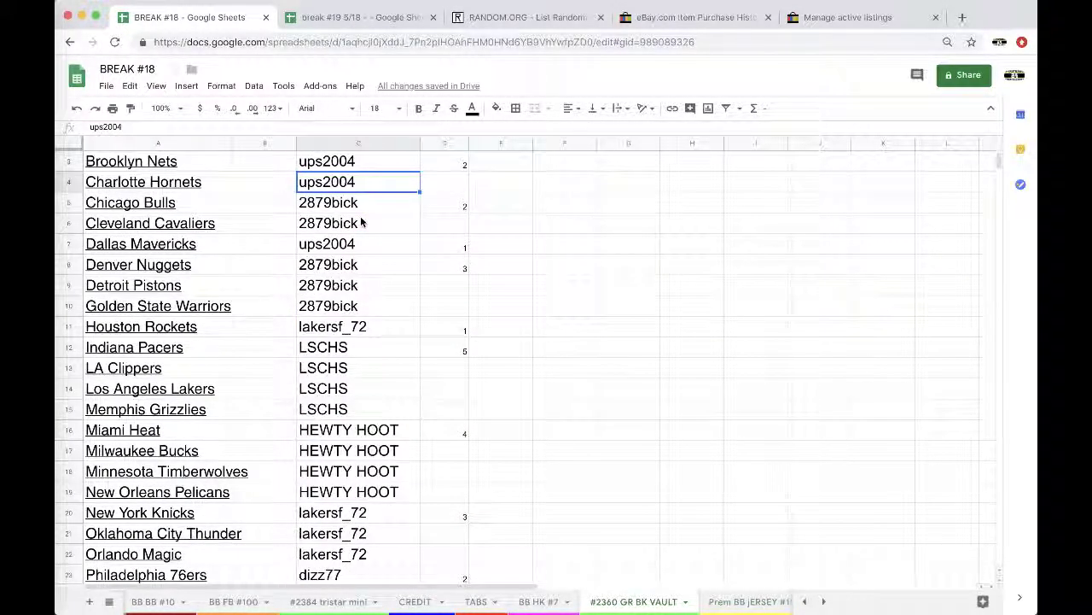
pyautogui.scroll(-2, 361, 222)
pyautogui.scroll(-3, 361, 222)
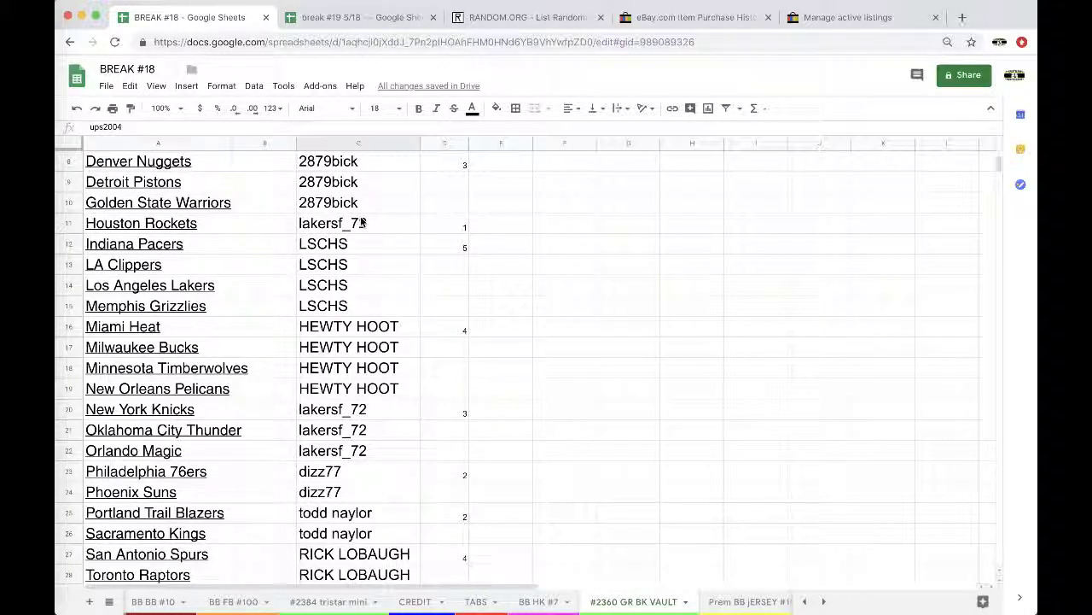
pyautogui.scroll(-5, 362, 223)
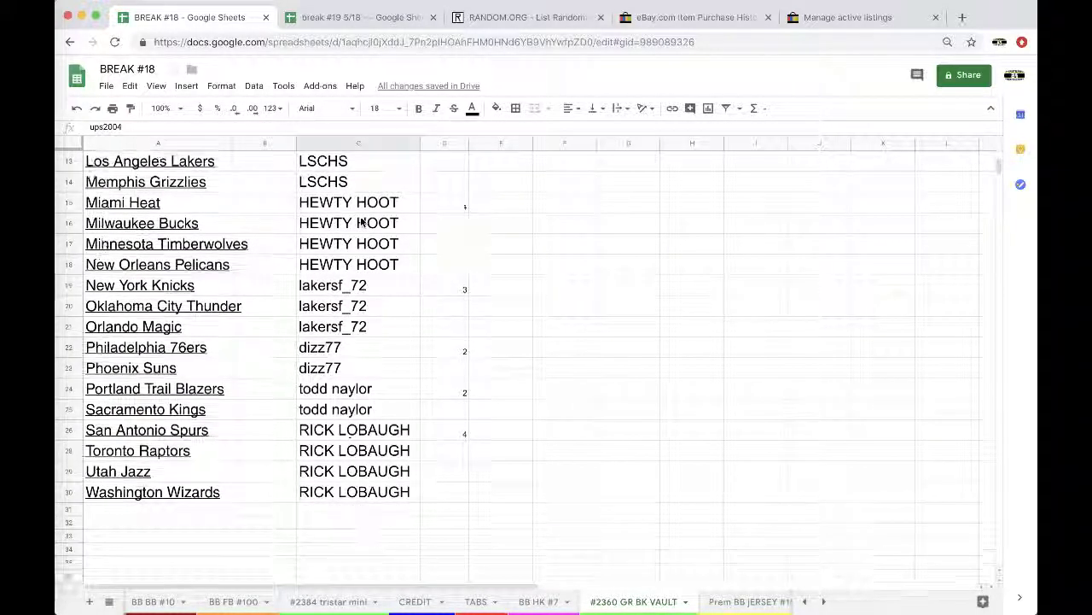
pyautogui.click(356, 145)
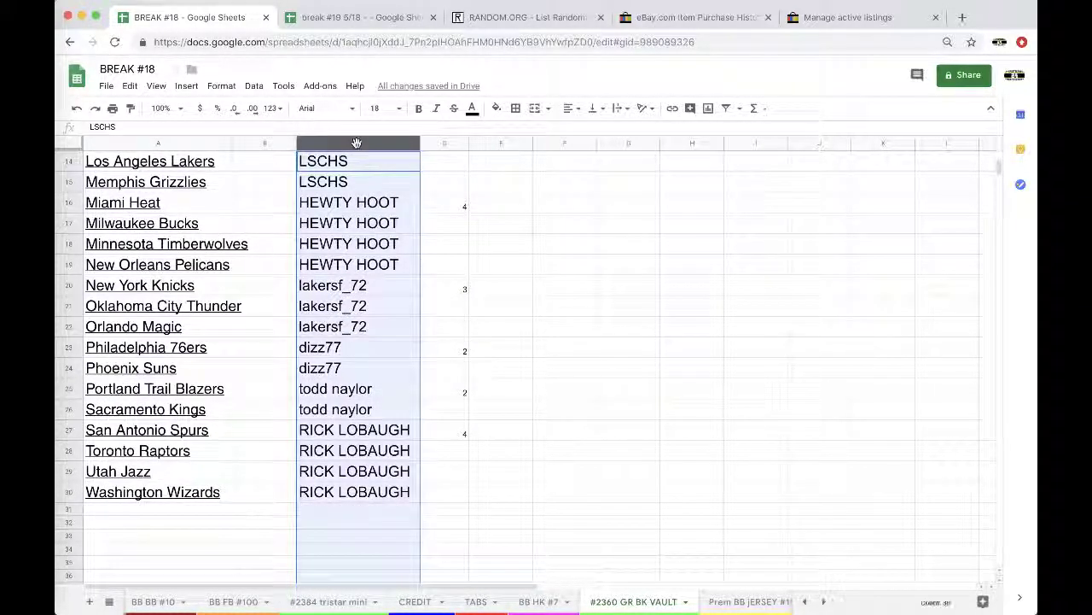
pyautogui.scroll(13, 366, 373)
# - Reload RANDOM.ORG's List Randomizer and put the cursor in its list entry field
pyautogui.click(527, 17)
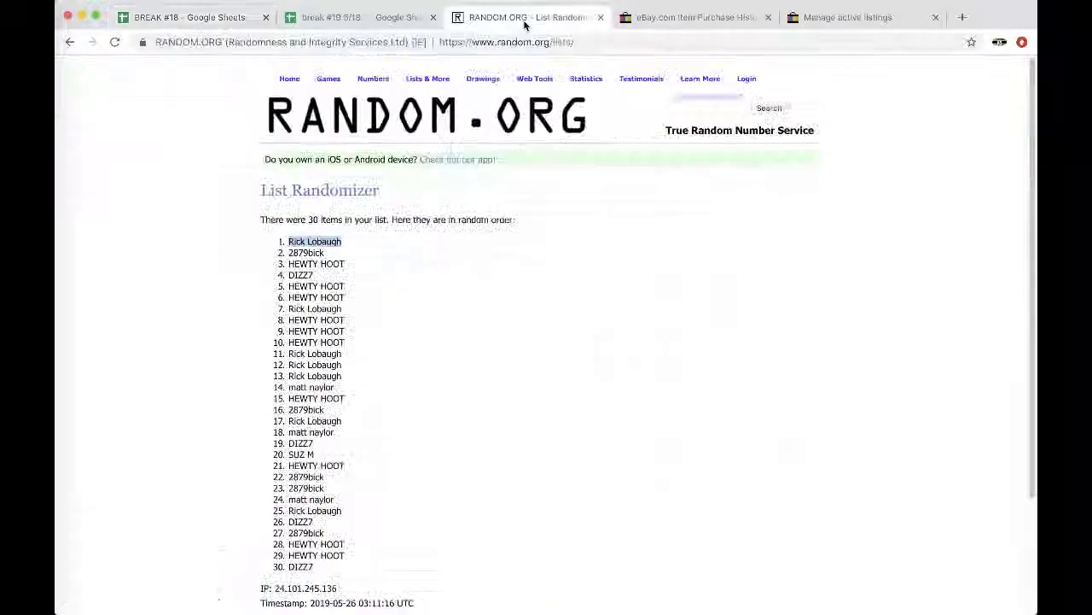
pyautogui.click(520, 42)
pyautogui.press('Return')
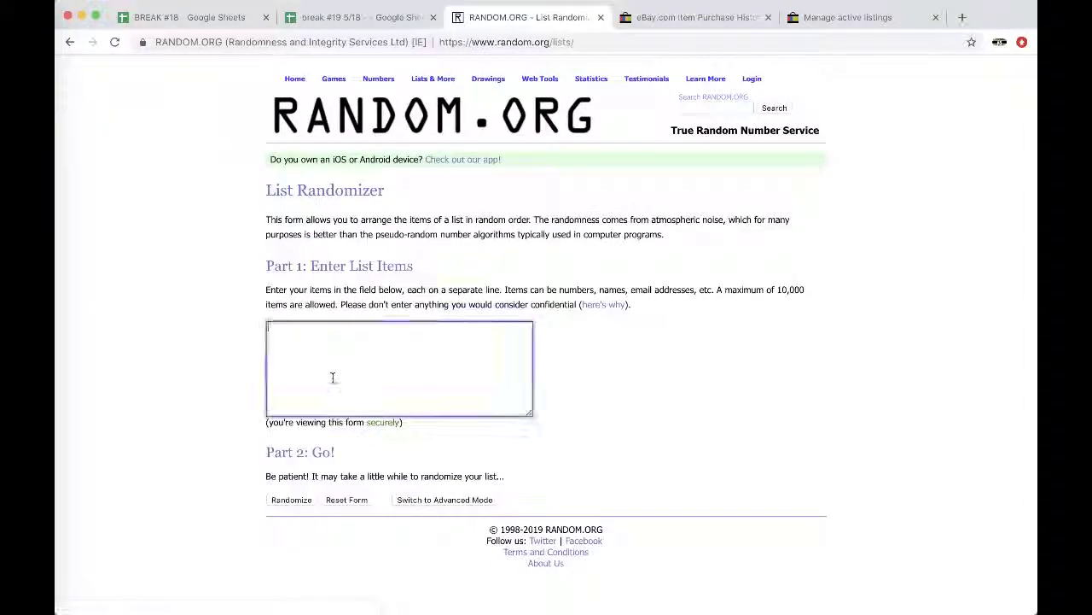
pyautogui.click(333, 377)
# - Shuffle the 30 buyer entries five times and select the final randomized list
pyautogui.click(290, 500)
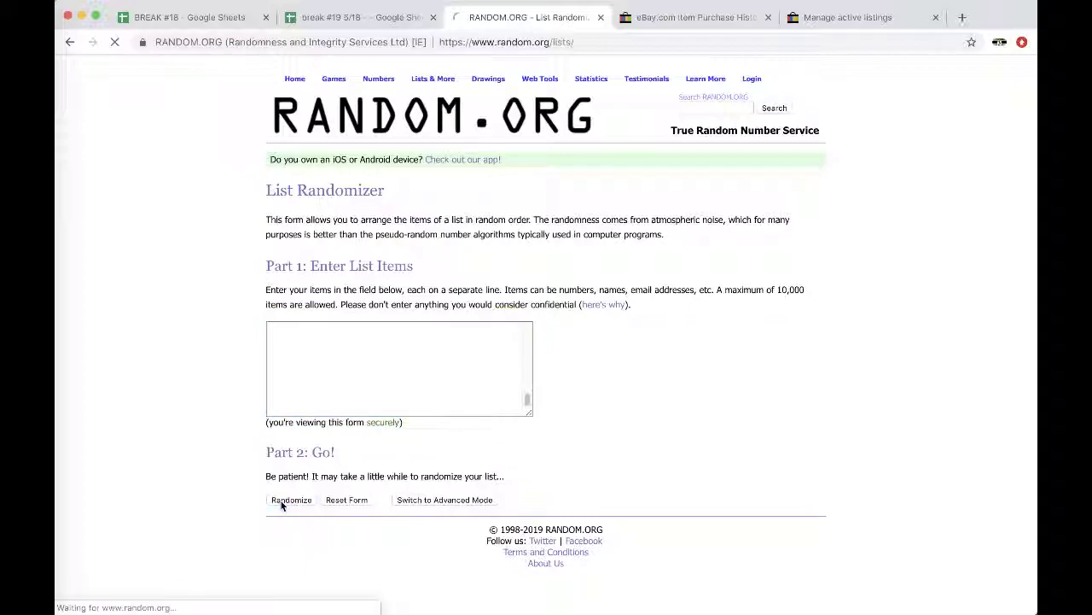
pyautogui.click(278, 529)
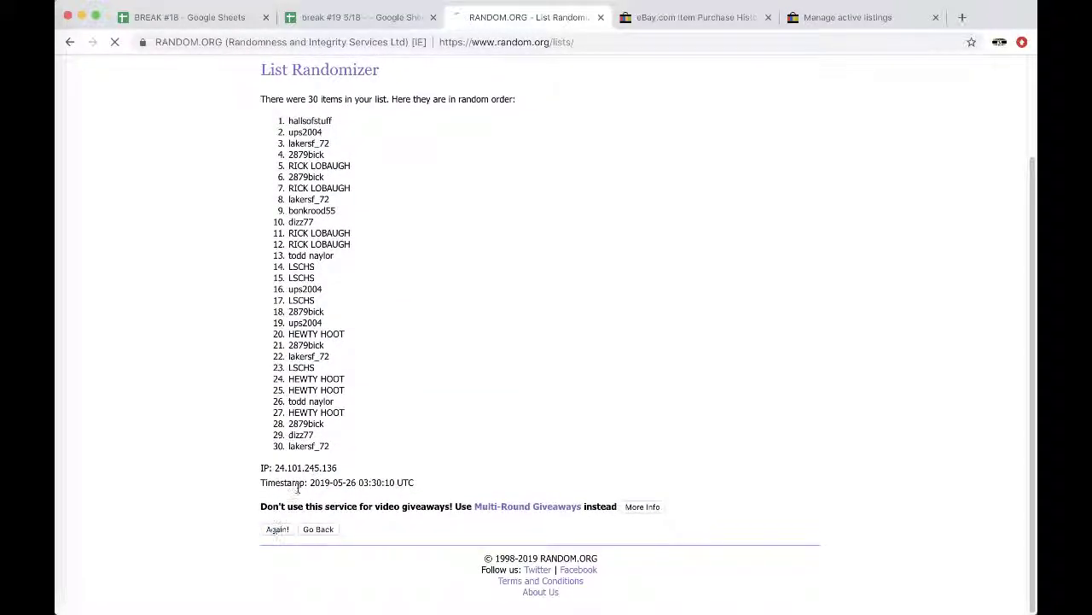
pyautogui.click(277, 530)
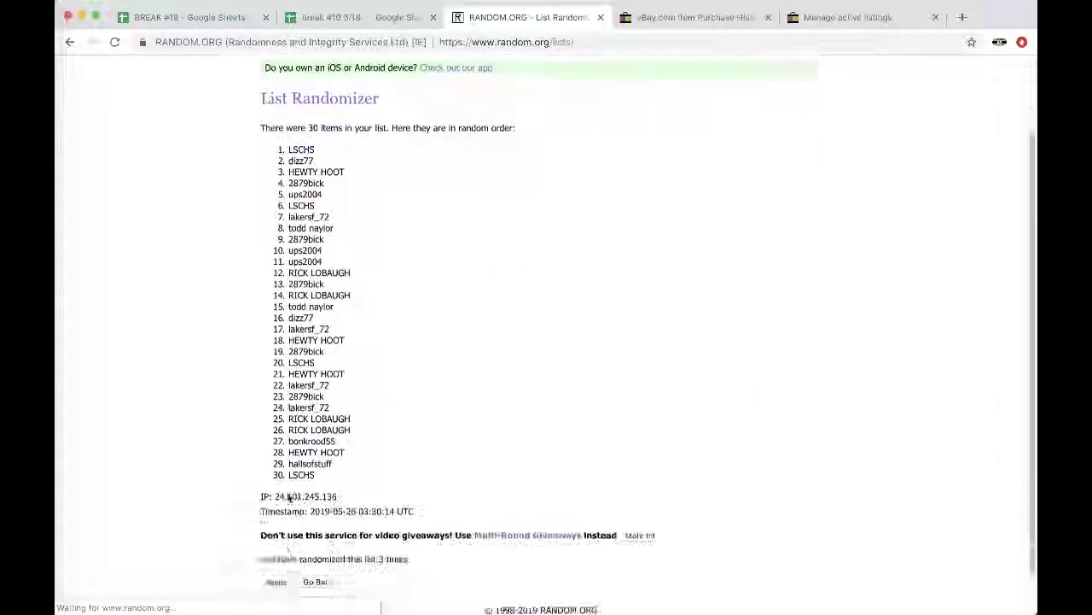
pyautogui.click(268, 531)
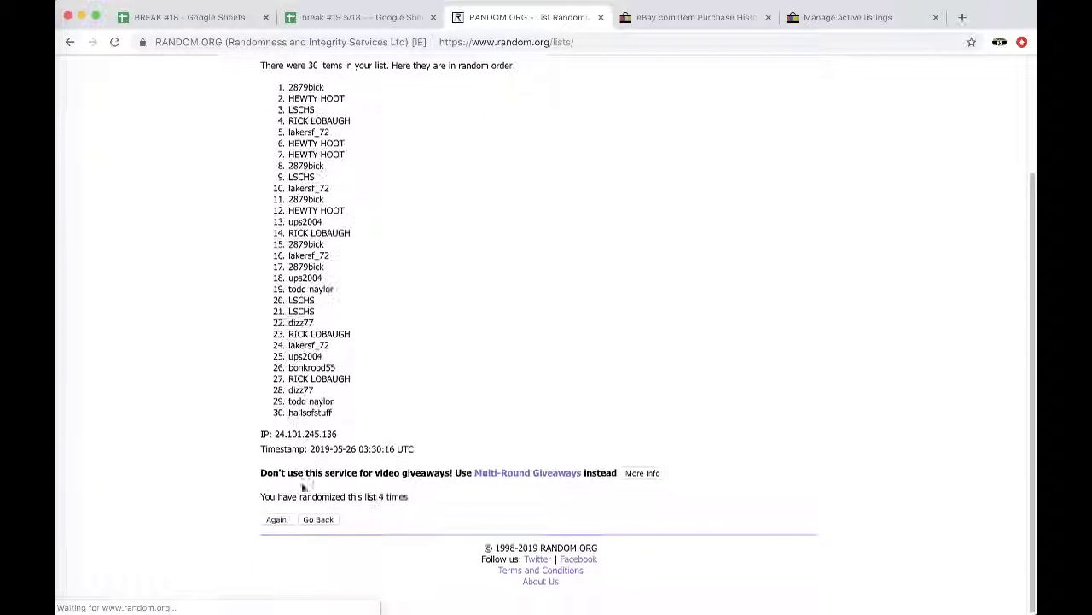
pyautogui.click(276, 529)
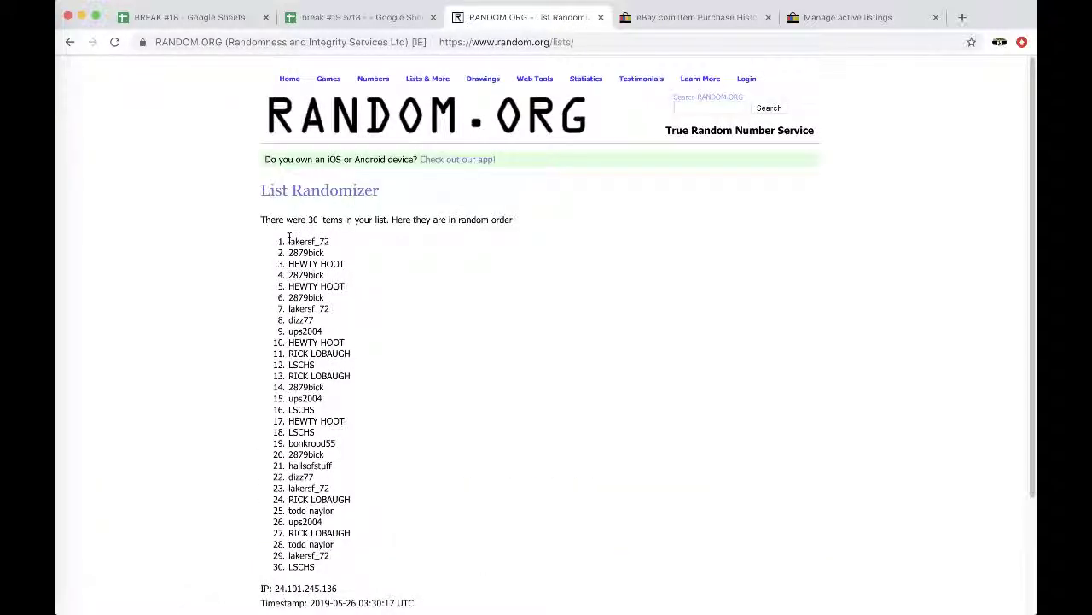
pyautogui.moveTo(288, 239)
pyautogui.mouseDown()
pyautogui.moveTo(356, 265)
pyautogui.moveTo(371, 427)
pyautogui.mouseUp()
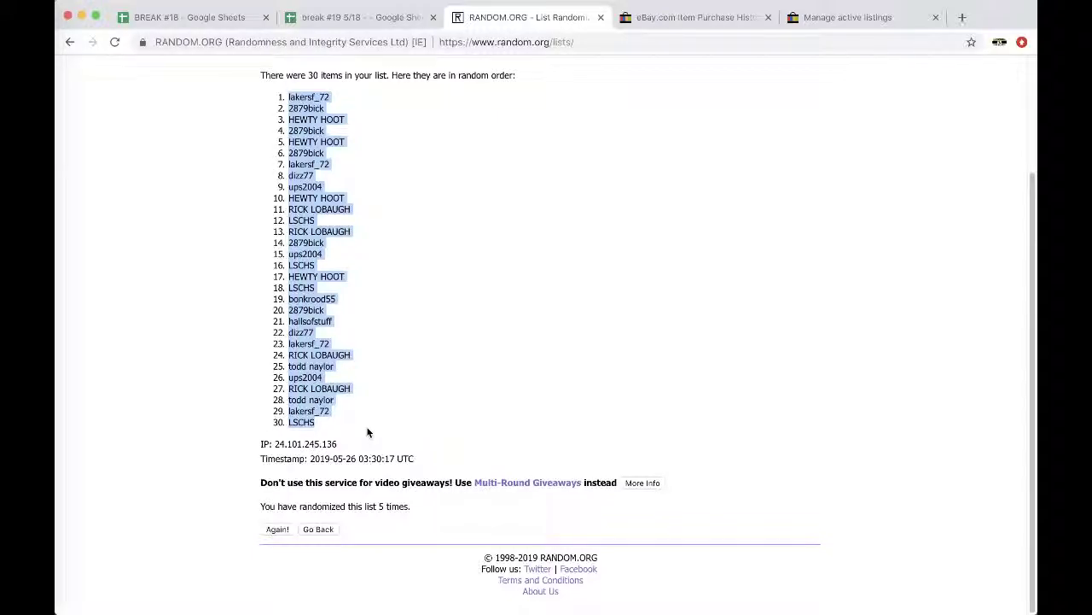
pyautogui.click(409, 15)
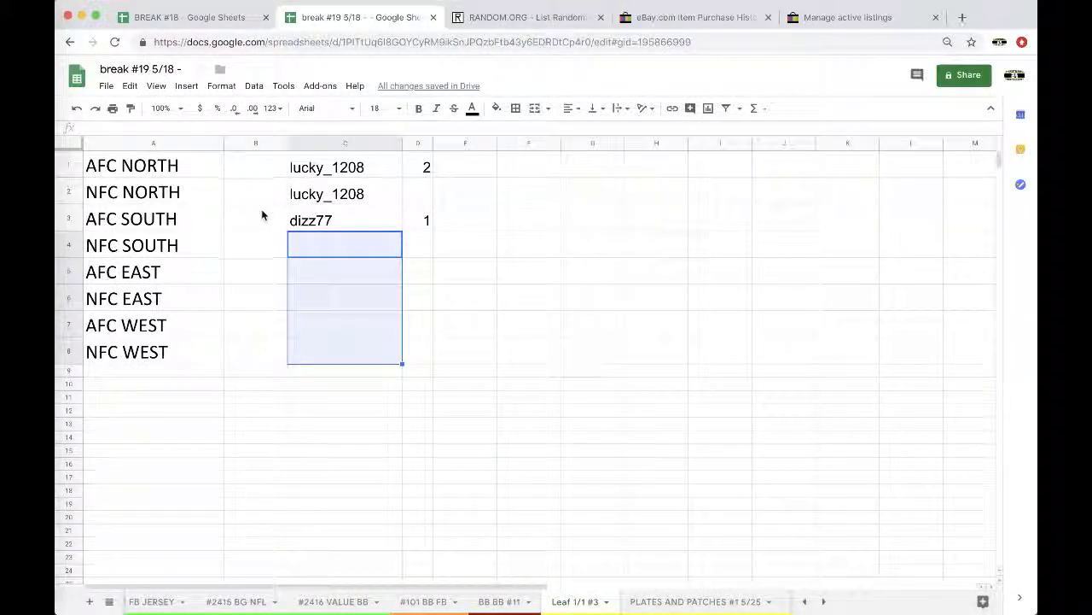
pyautogui.click(192, 17)
pyautogui.click(257, 179)
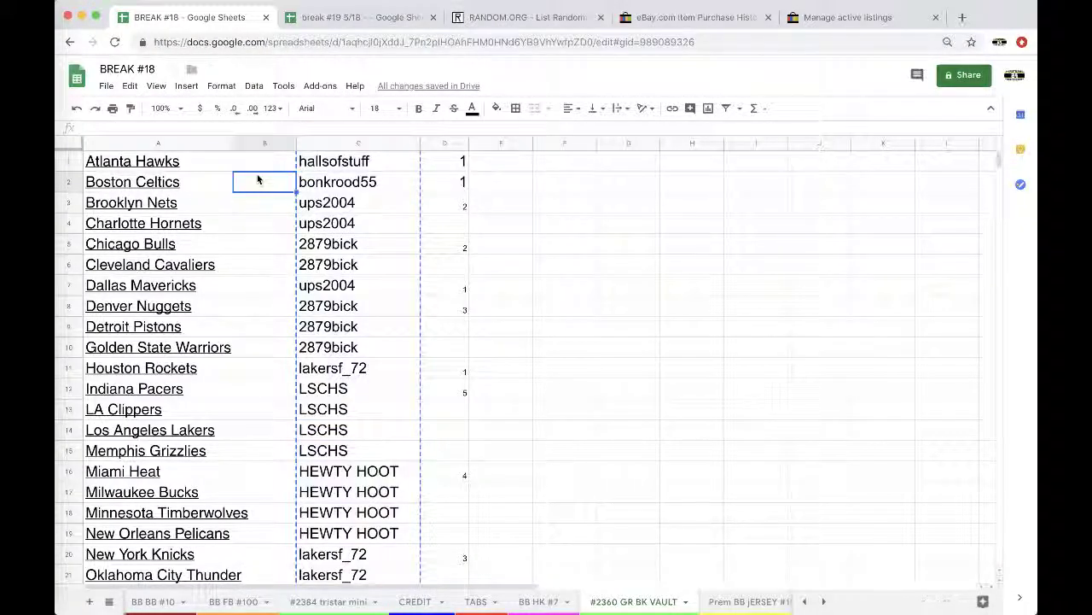
pyautogui.click(253, 160)
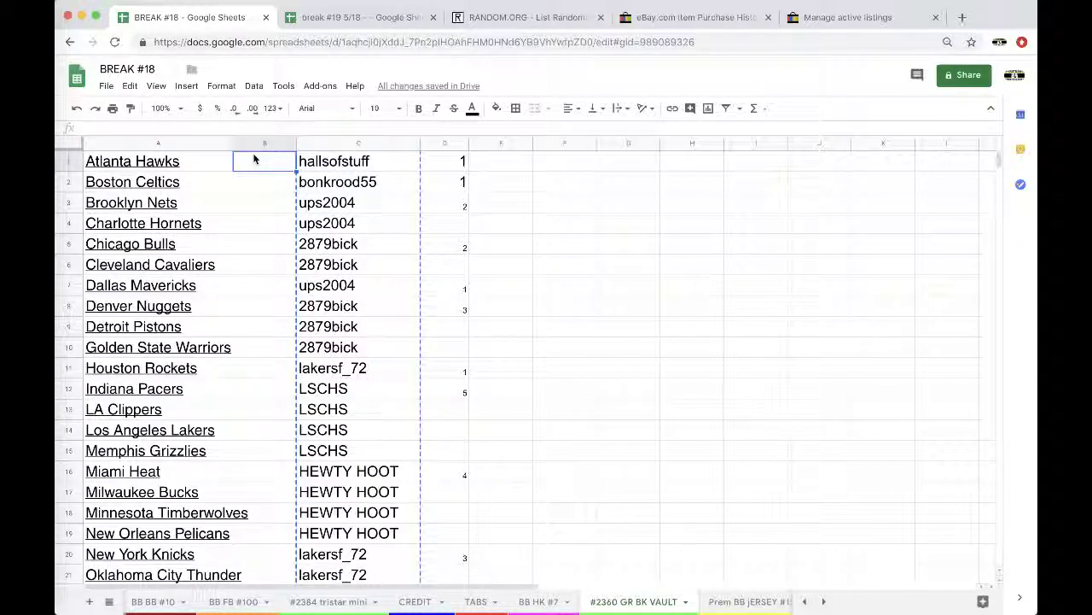
pyautogui.hotkey('ctrl', 'v')
pyautogui.click(381, 108)
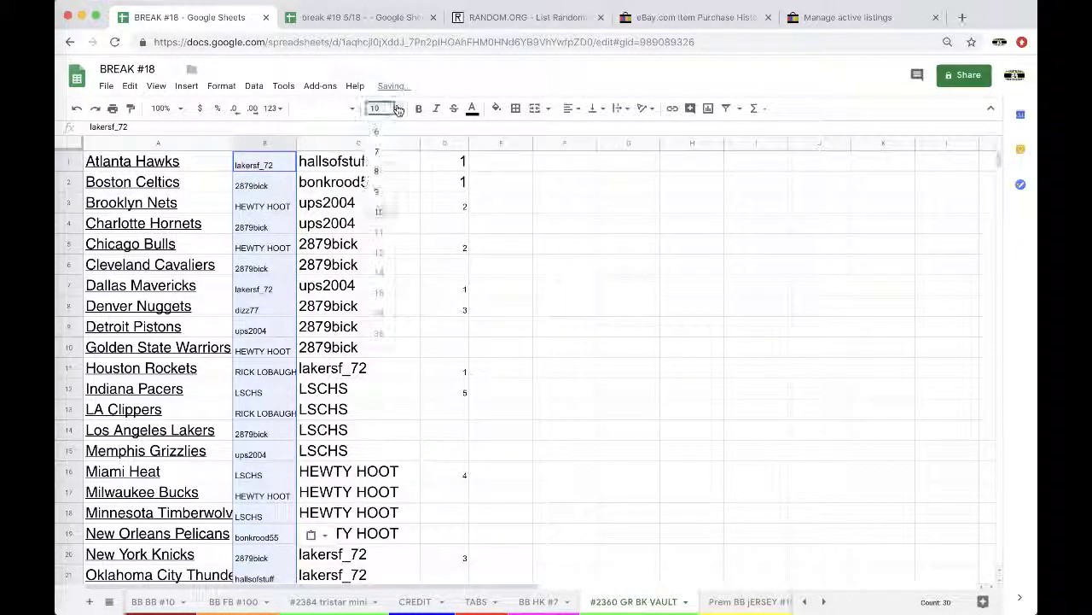
pyautogui.click(379, 292)
pyautogui.doubleClick(297, 142)
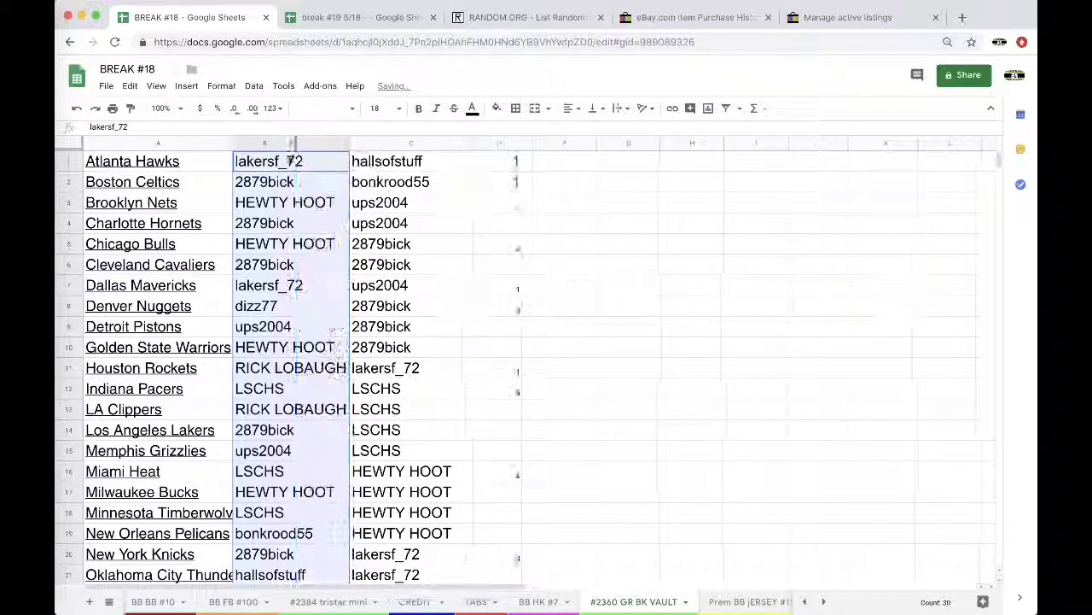
pyautogui.click(290, 161)
pyautogui.click(290, 189)
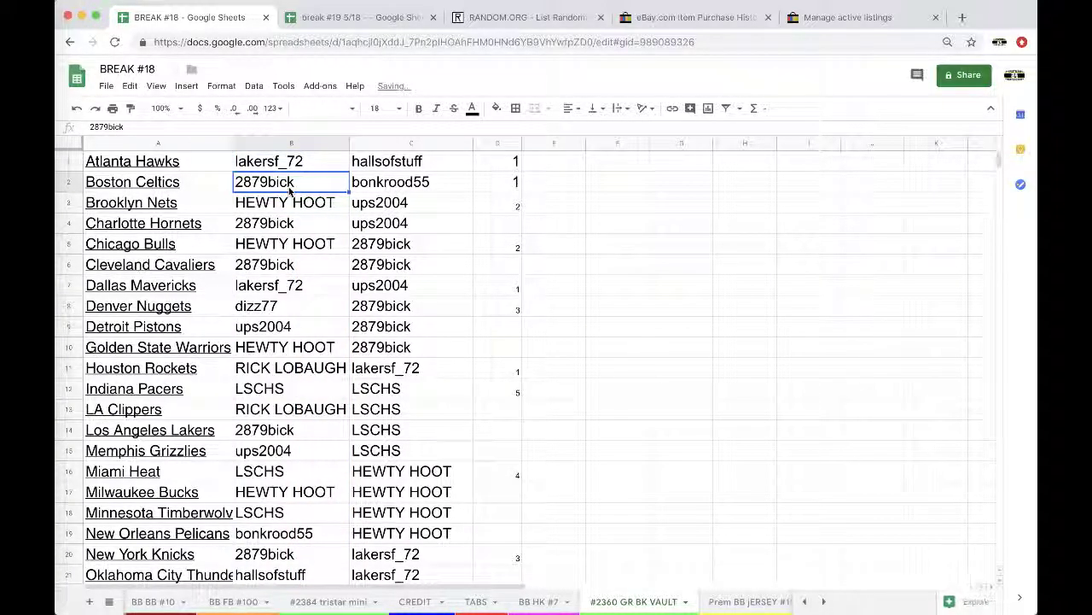
pyautogui.click(284, 202)
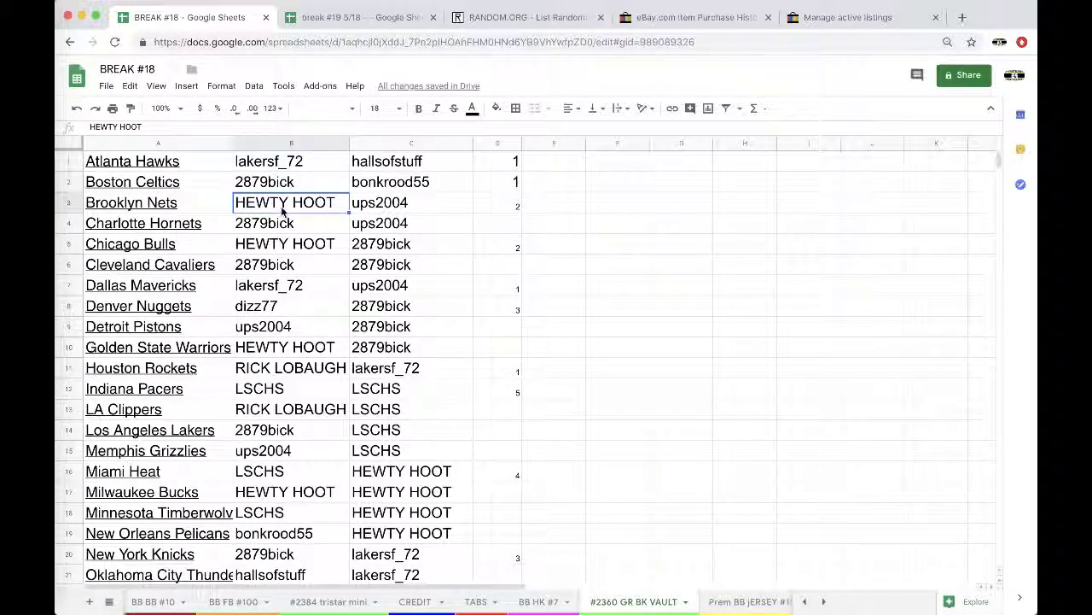
pyautogui.click(273, 221)
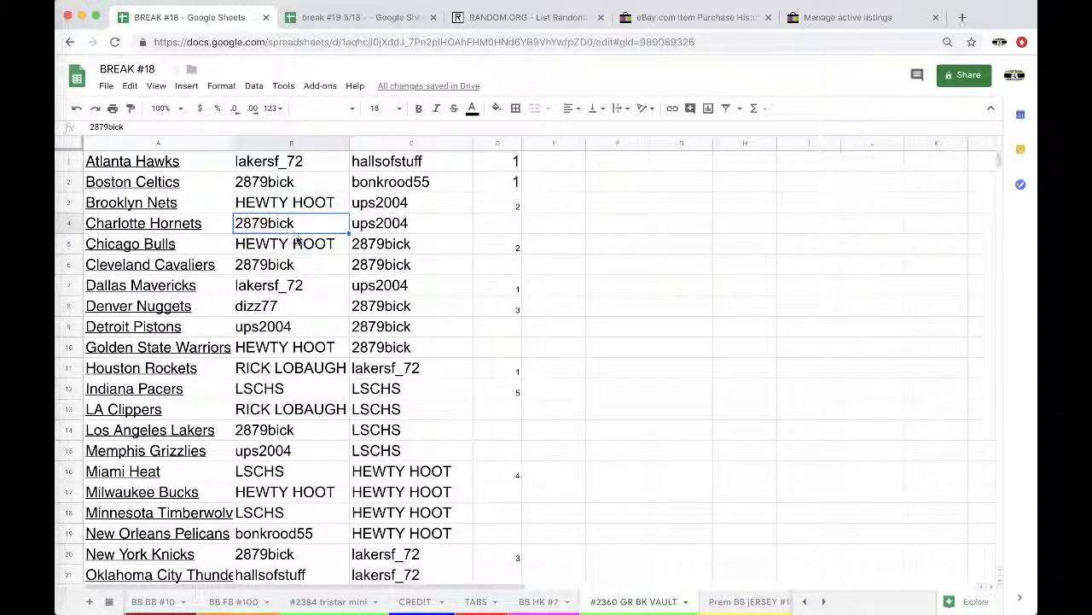
pyautogui.click(297, 240)
pyautogui.scroll(-1, 298, 232)
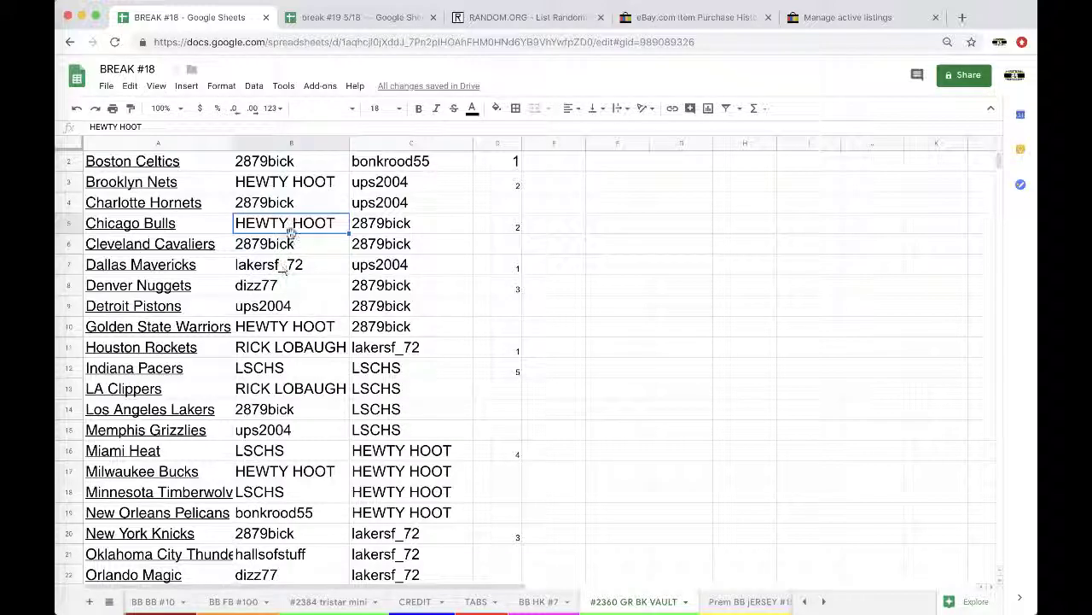
pyautogui.scroll(-1, 295, 241)
pyautogui.click(290, 263)
pyautogui.scroll(-1, 288, 214)
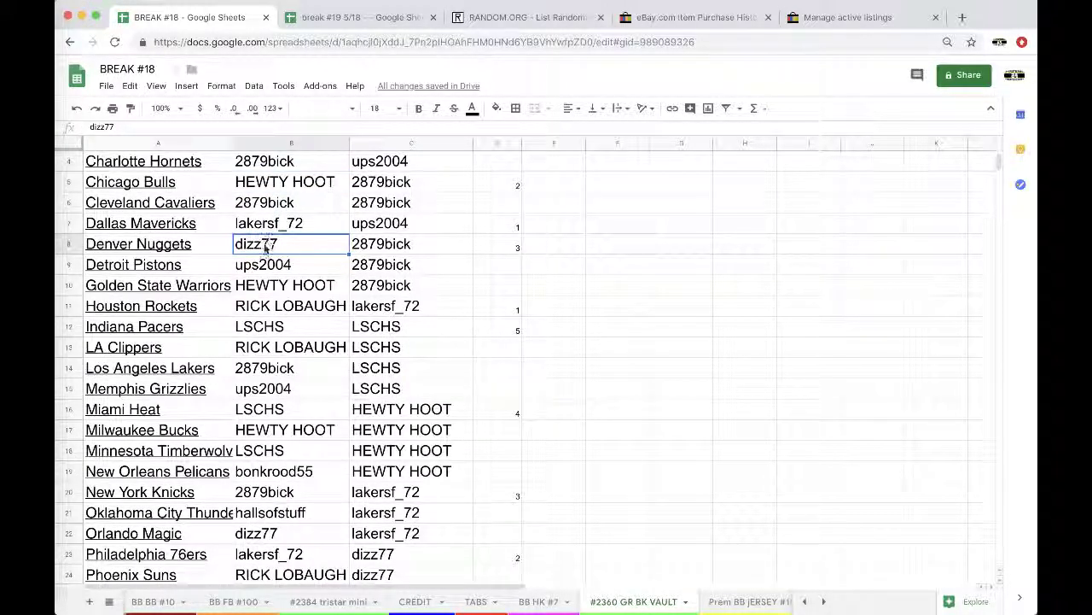
pyautogui.scroll(-4, 269, 222)
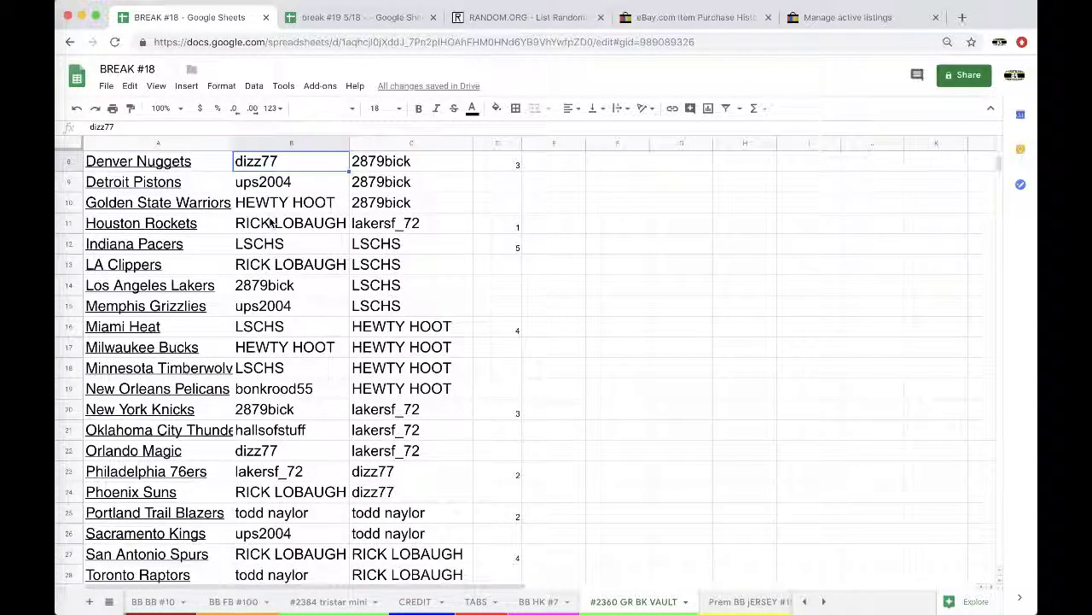
pyautogui.scroll(-2, 270, 221)
pyautogui.click(278, 222)
pyautogui.scroll(-1, 291, 221)
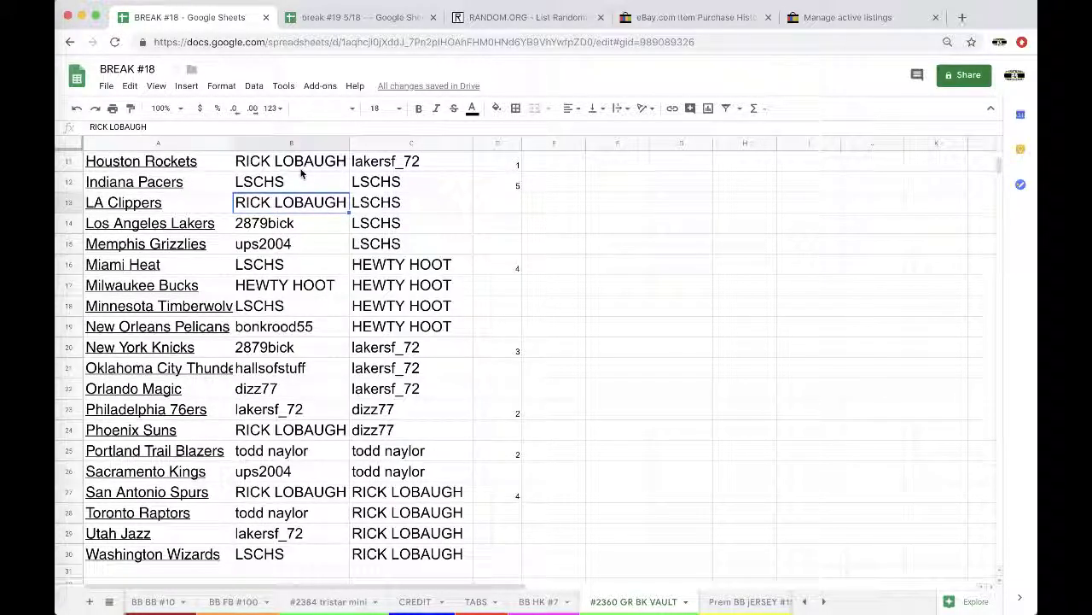
pyautogui.click(293, 221)
pyautogui.scroll(-1, 293, 221)
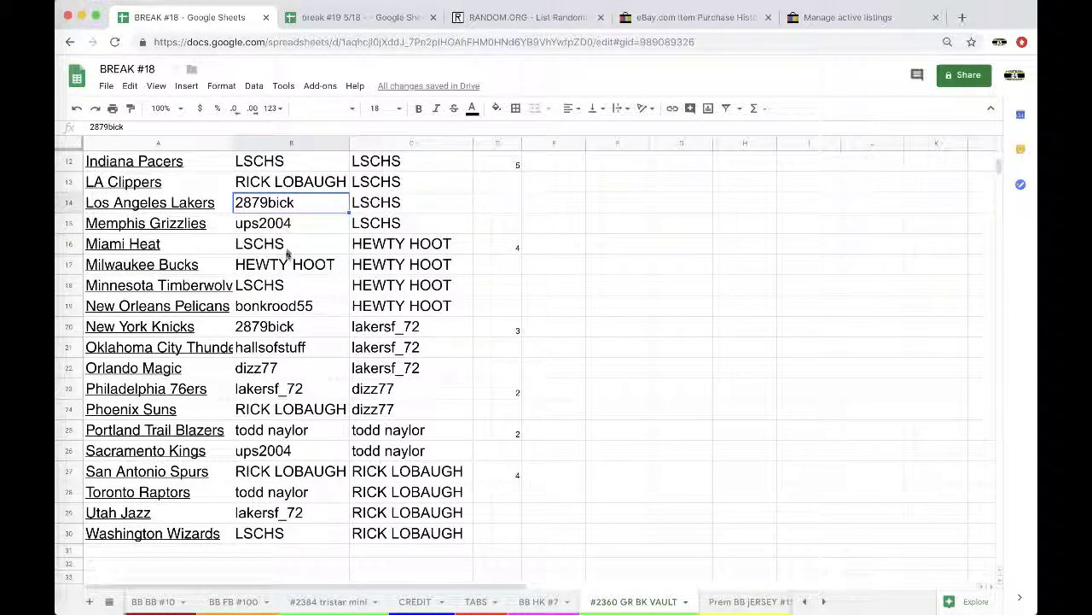
pyautogui.click(286, 247)
pyautogui.click(287, 259)
pyautogui.click(274, 285)
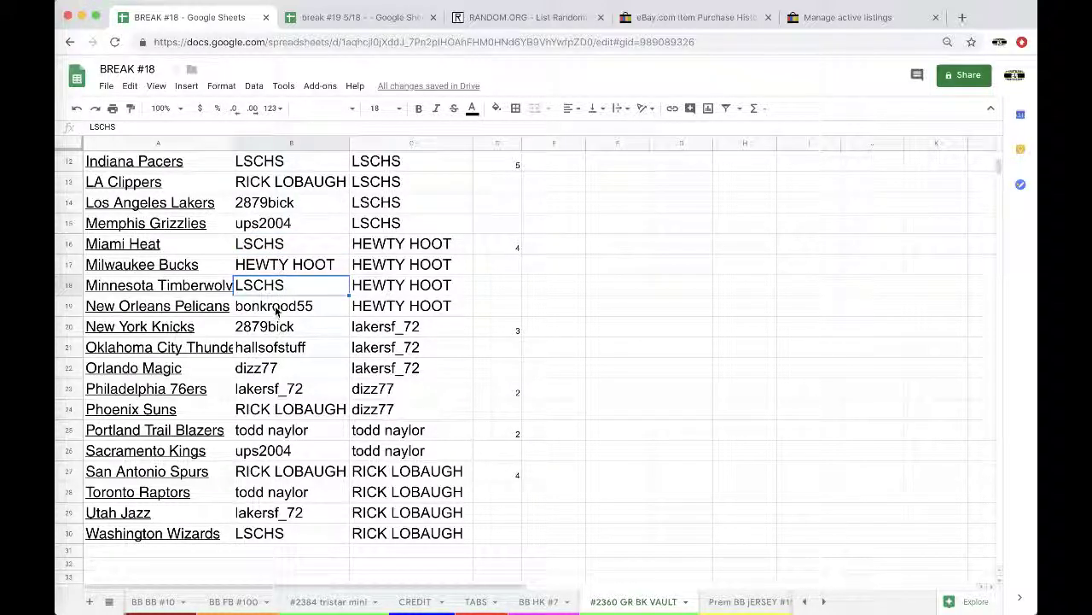
pyautogui.click(277, 311)
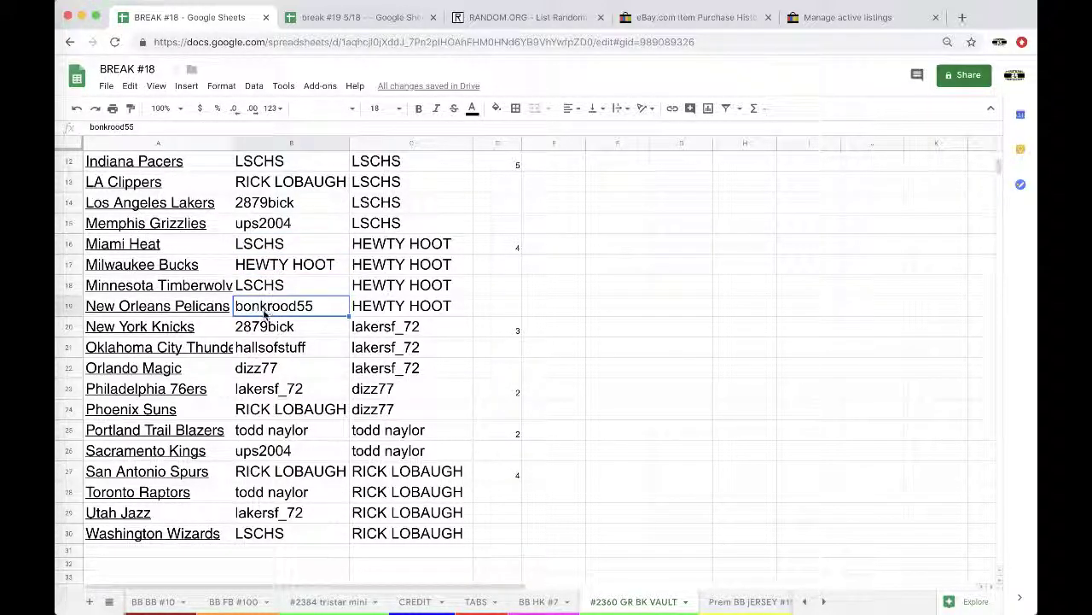
pyautogui.click(275, 389)
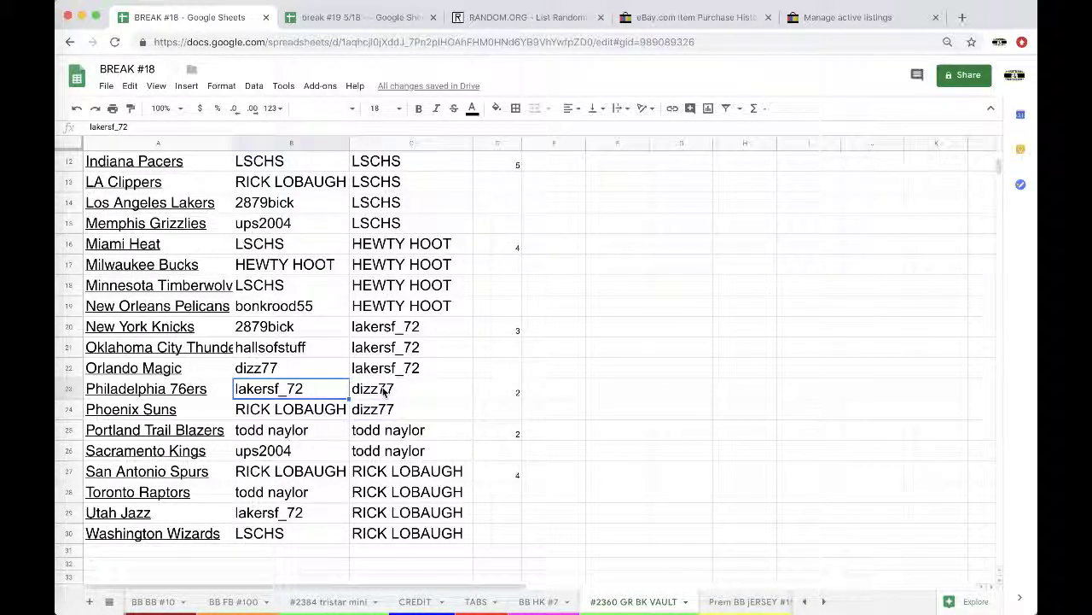
pyautogui.scroll(5, 489, 465)
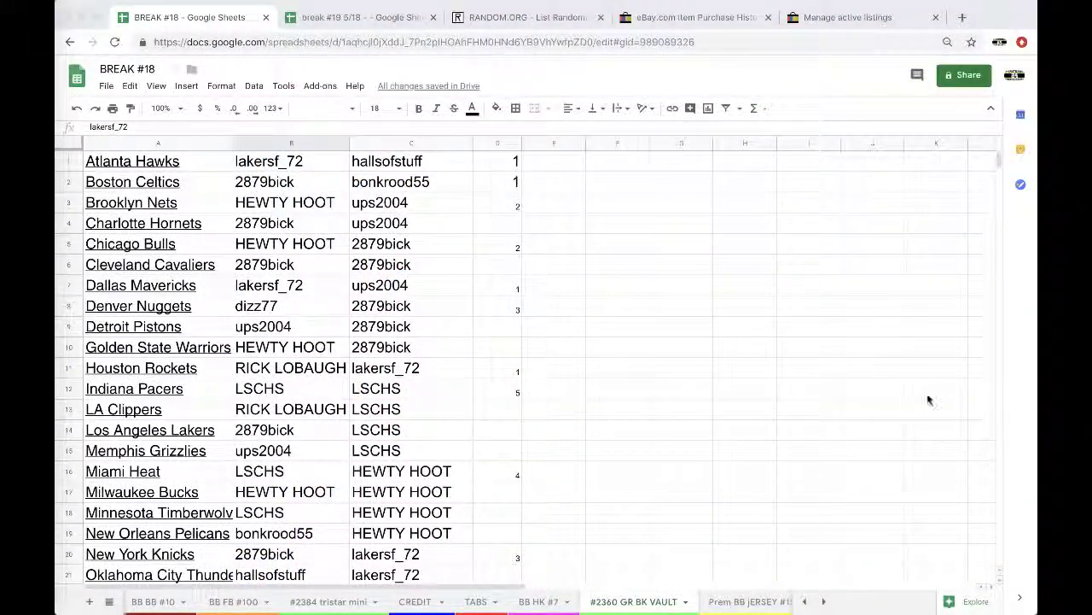
# - Fill the Los Angeles Lakers buyer cell 2879bick with yellow
pyautogui.click(273, 429)
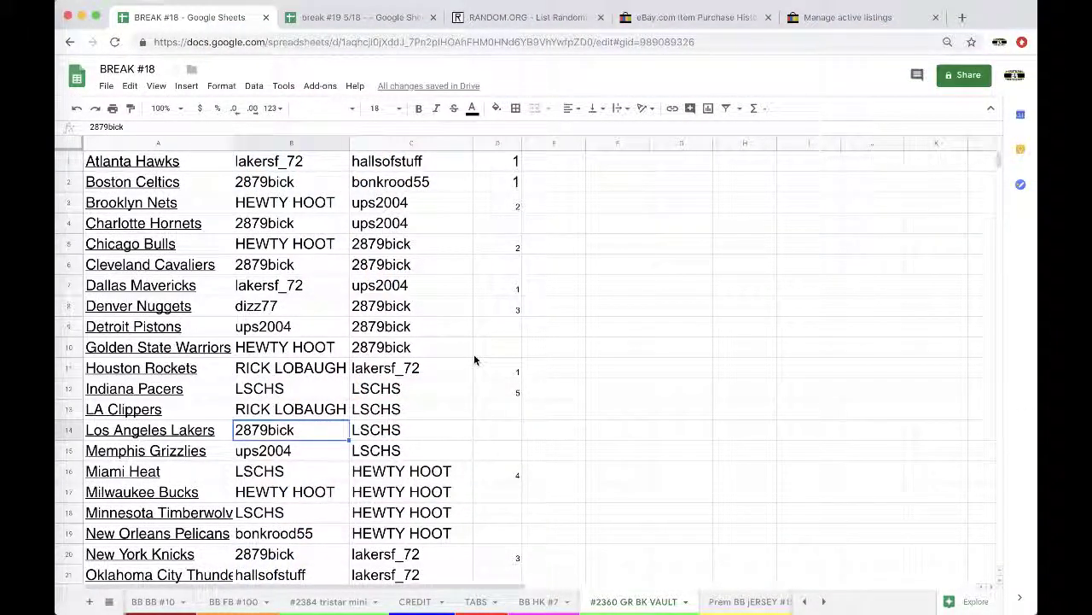
pyautogui.click(496, 108)
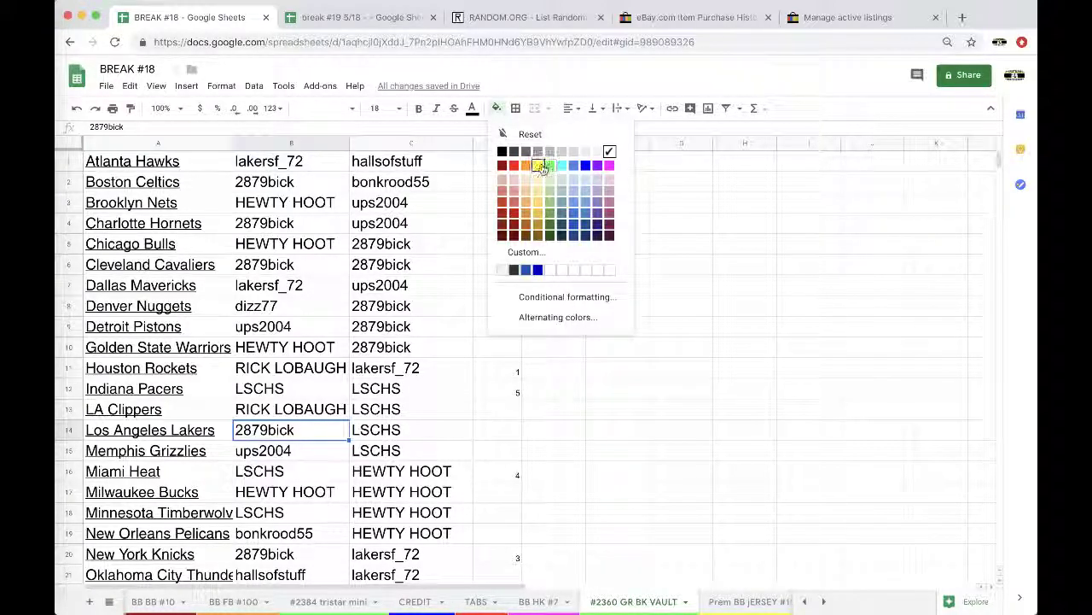
pyautogui.click(540, 166)
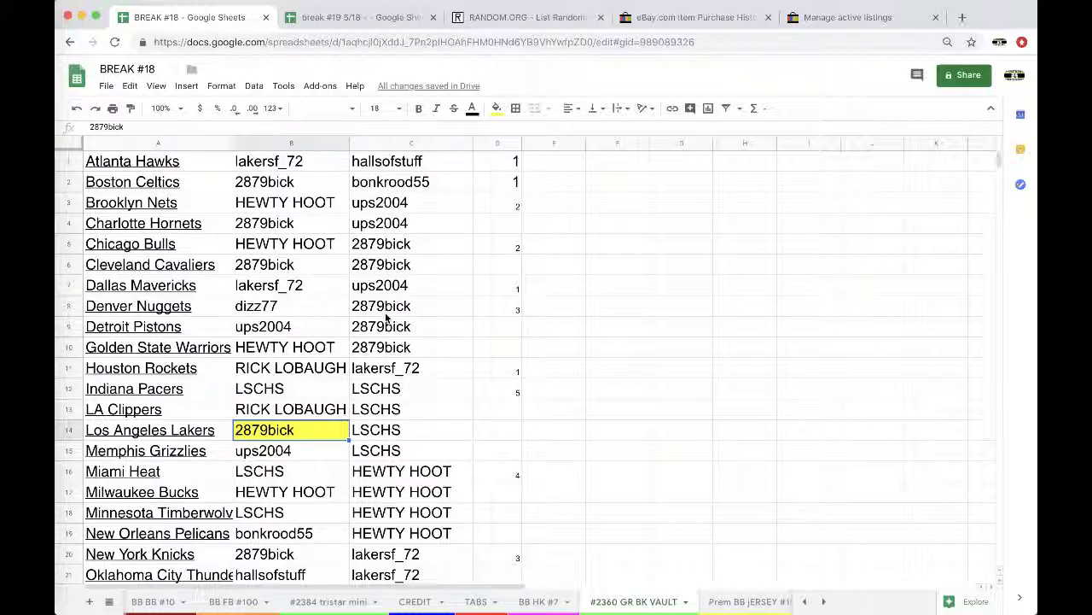
# - Select column C and copy its buyer list with Ctrl+C
pyautogui.click(428, 142)
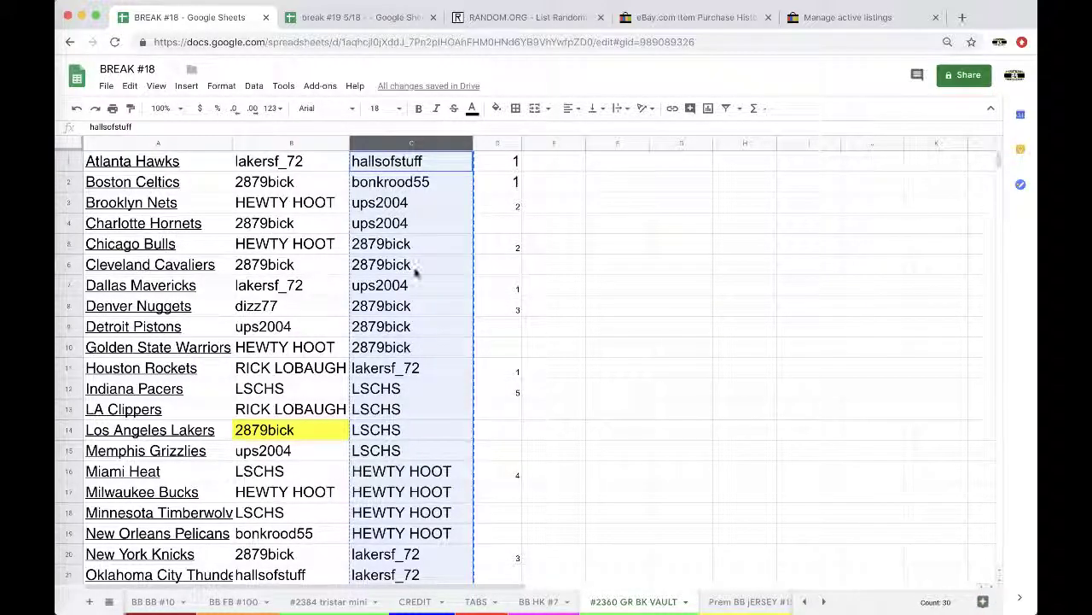
pyautogui.scroll(-10, 415, 270)
pyautogui.scroll(10, 414, 270)
pyautogui.hotkey('ctrl', 'c')
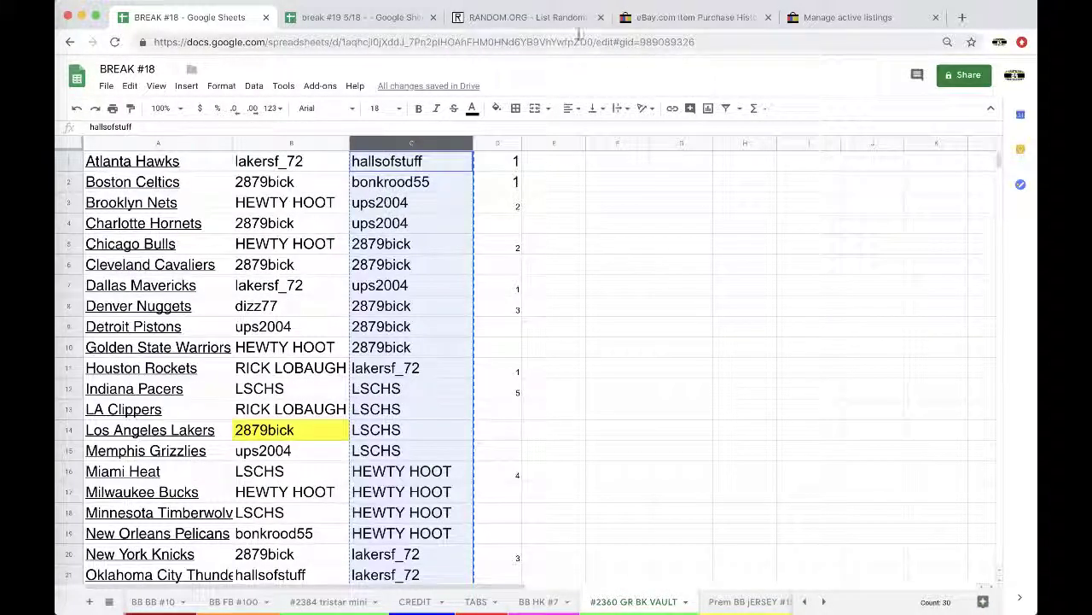
pyautogui.click(525, 17)
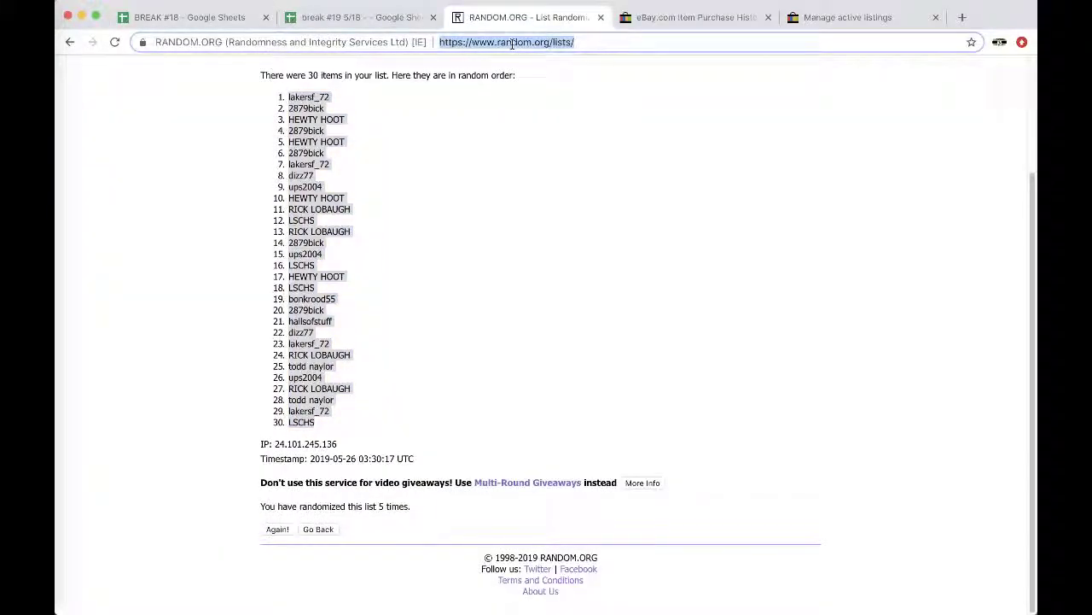
pyautogui.press('Return')
pyautogui.click(291, 500)
pyautogui.click(277, 543)
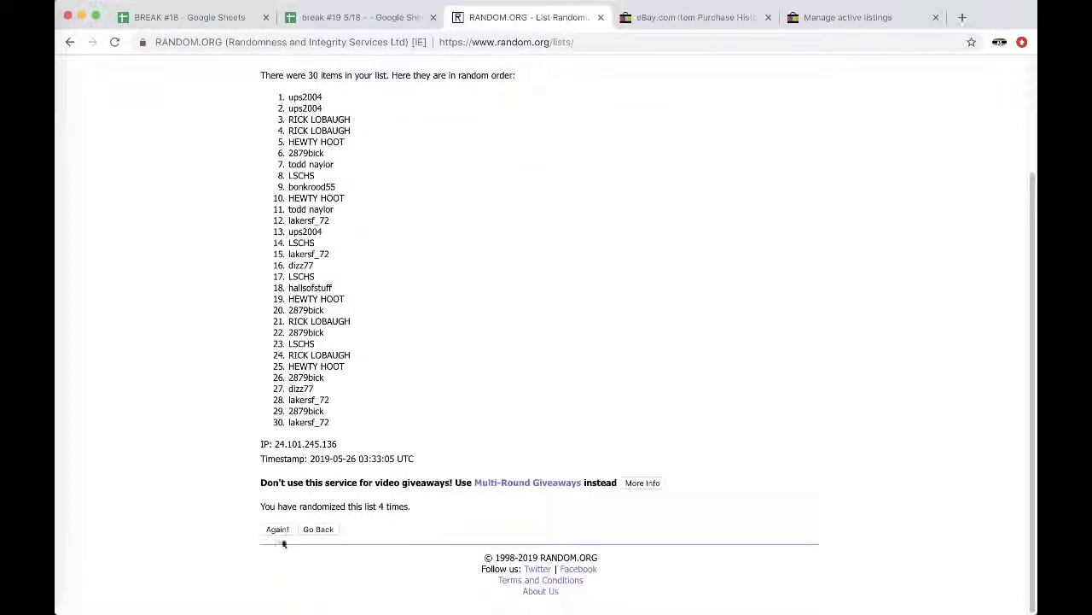
pyautogui.click(277, 528)
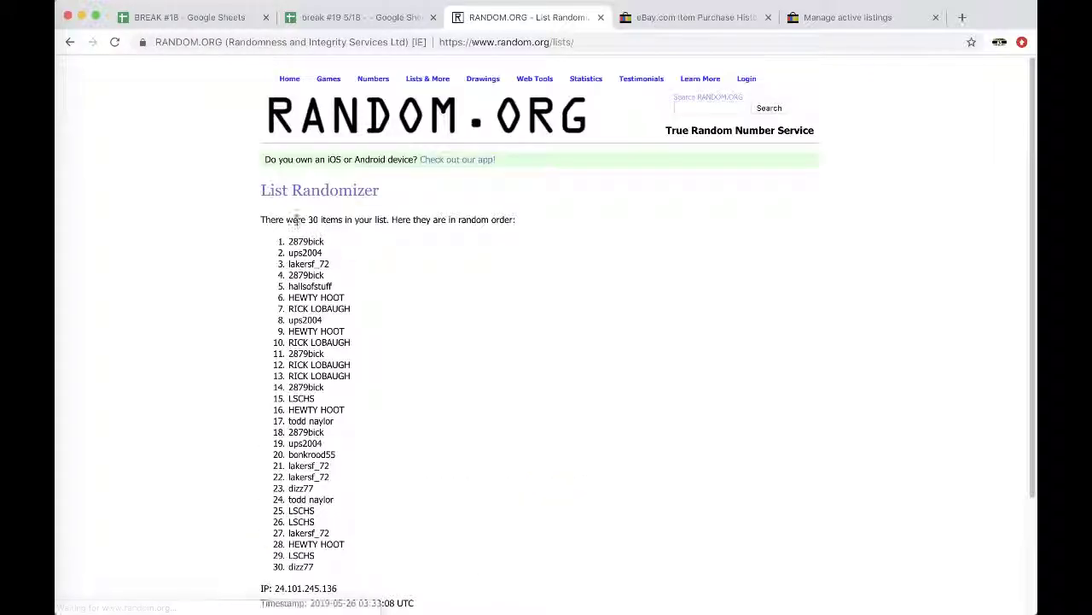
# - Duplicate the #101 BB FB sheet and rename the copy '#102 BB FB'
pyautogui.click(358, 18)
pyautogui.click(435, 603)
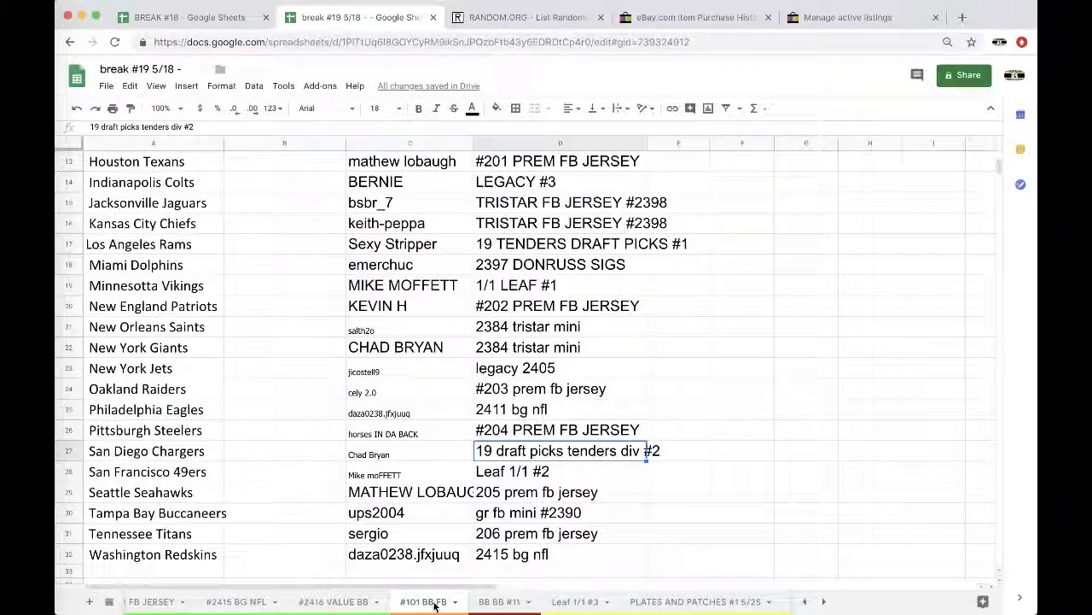
pyautogui.rightClick(435, 603)
pyautogui.click(418, 402)
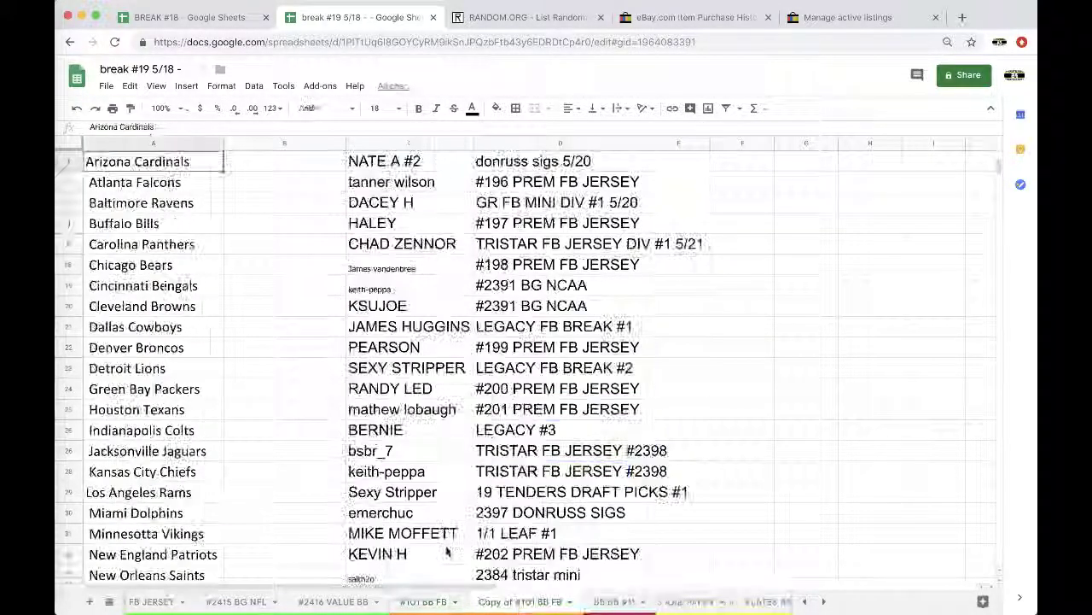
pyautogui.doubleClick(513, 603)
pyautogui.write('#1')
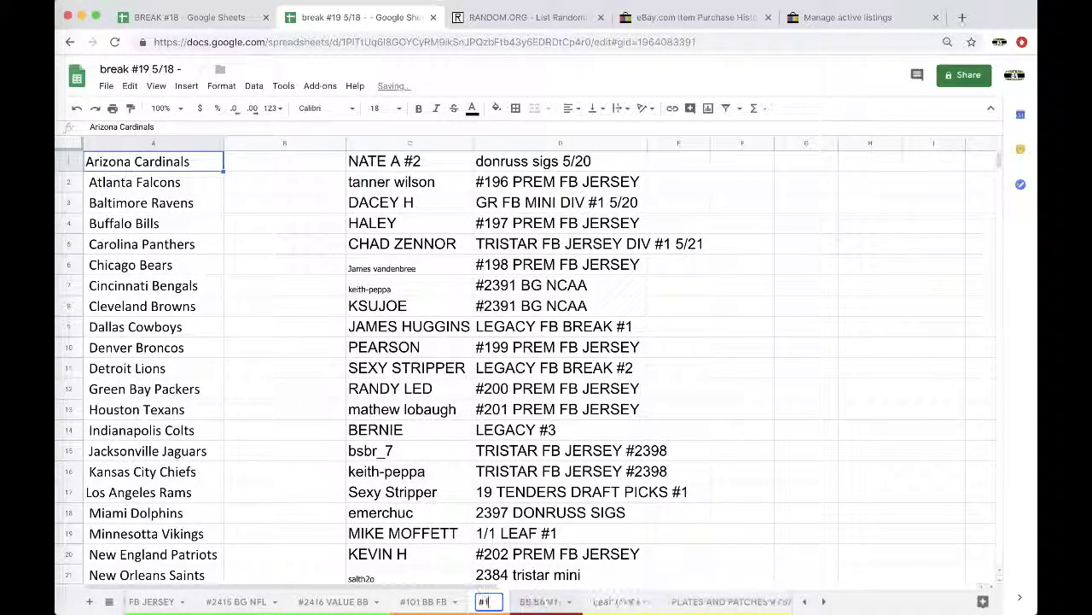
pyautogui.write('02 BB FB')
# - Clear columns C and D, then paste 2879bick into C1 as a plain value
pyautogui.moveTo(425, 143); pyautogui.dragTo(529, 143)
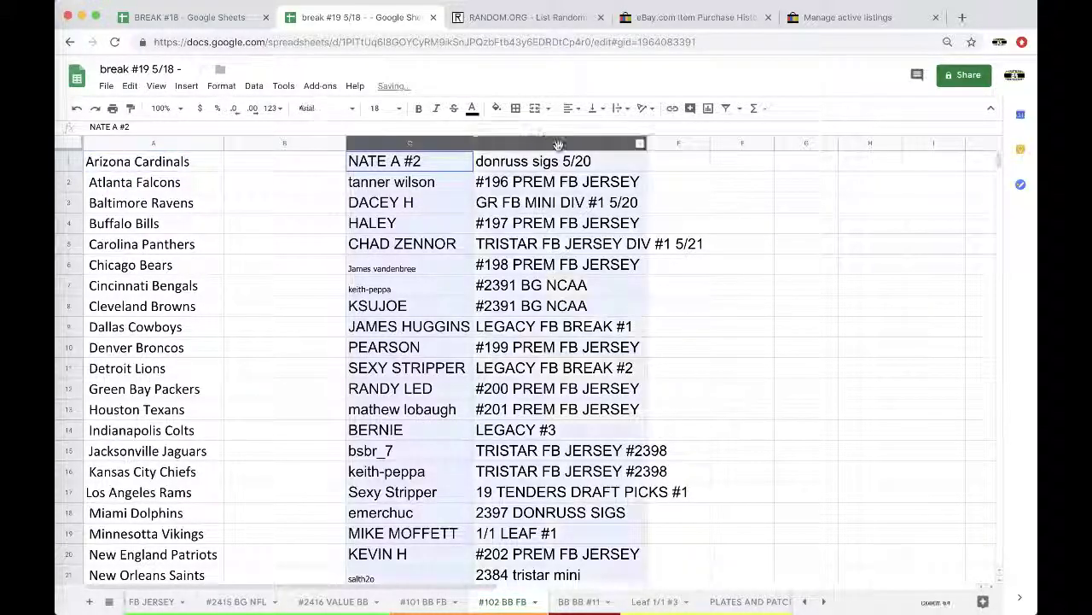
pyautogui.press('Delete')
pyautogui.click(426, 168)
pyautogui.hotkey('ctrl', 'v')
pyautogui.click(489, 204)
pyautogui.click(512, 229)
# - Start entering '2360 BK' in cell D1 of the #102 BB FB sheet
pyautogui.click(516, 171)
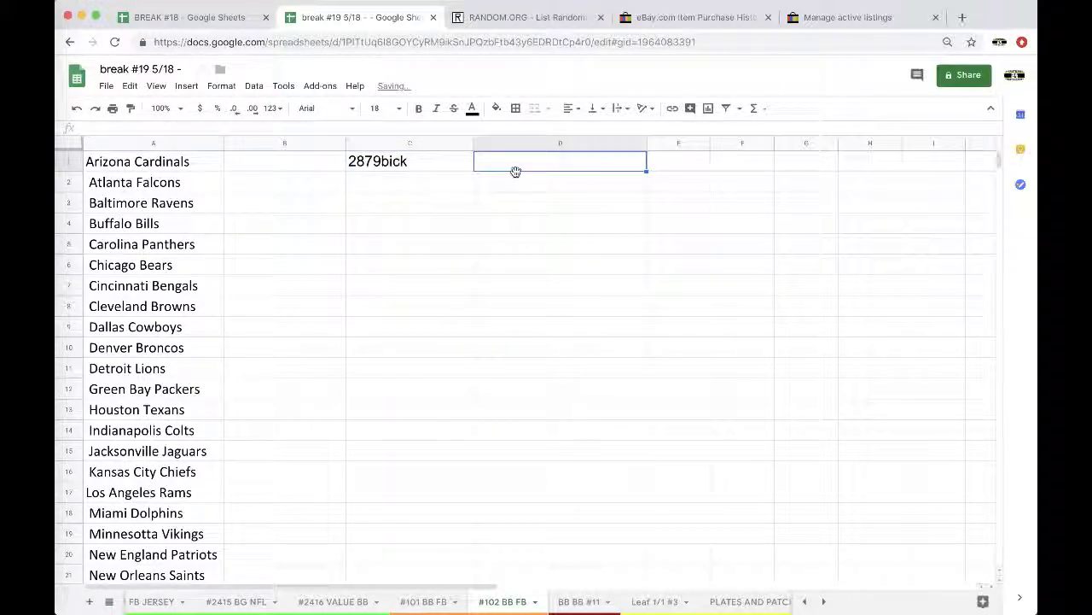
pyautogui.hscroll(-3, 596, 608)
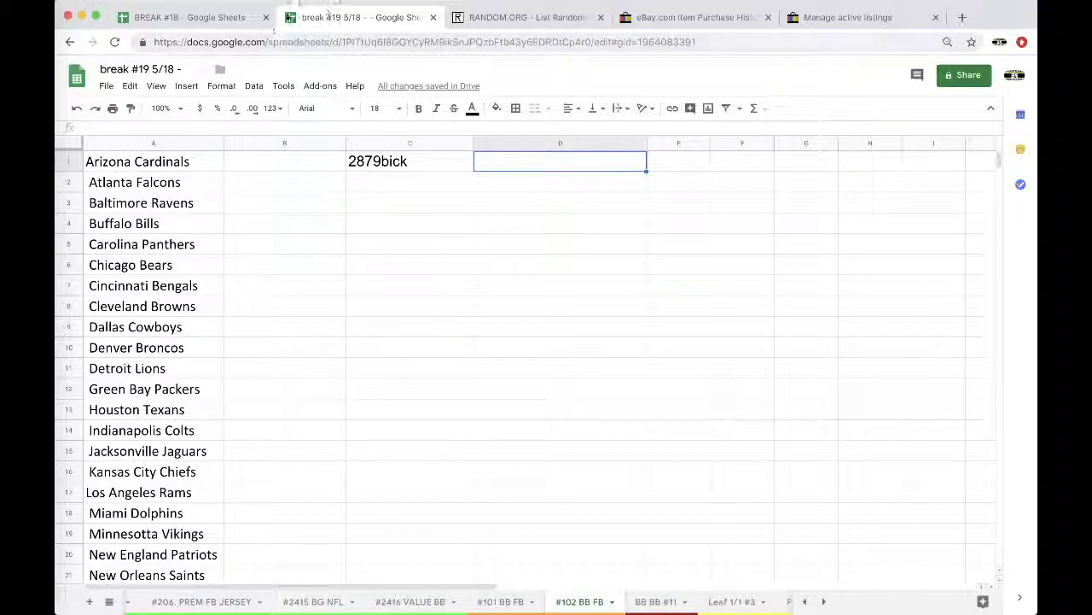
pyautogui.click(238, 21)
pyautogui.click(359, 17)
pyautogui.write('236')
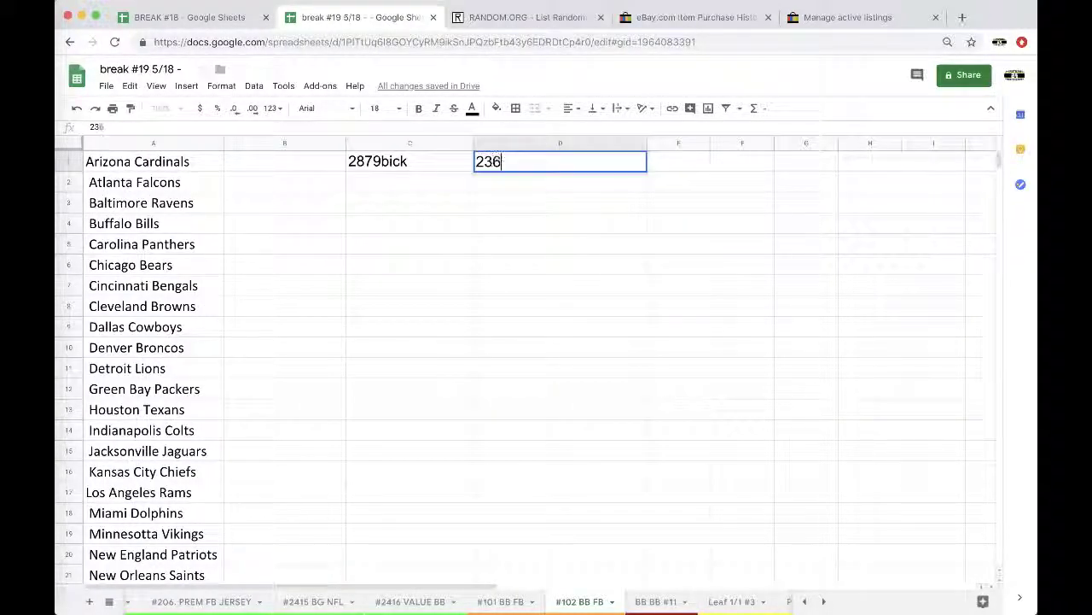
pyautogui.write('0 BK V')
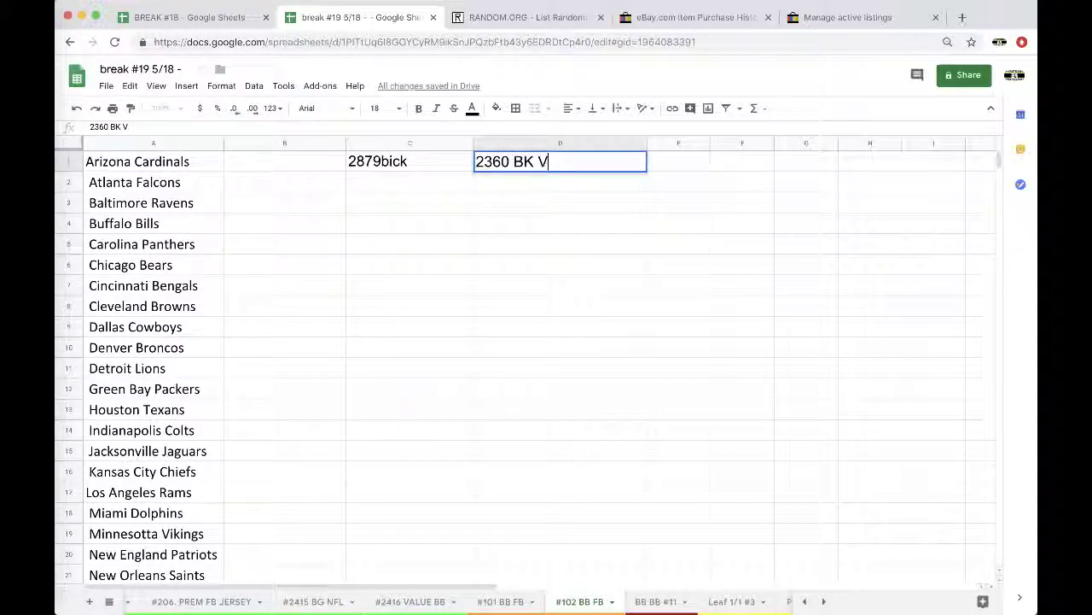